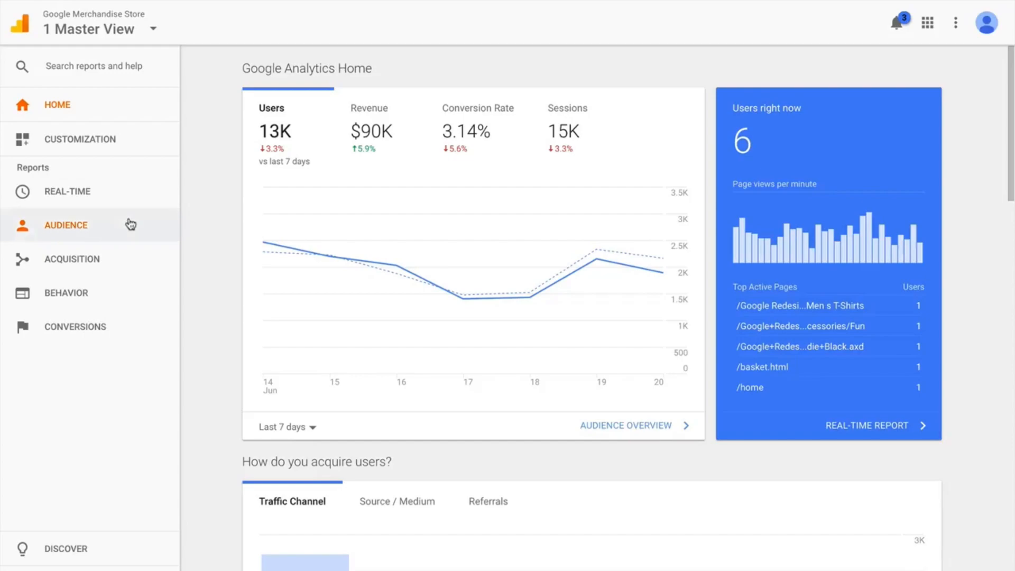
left_click(130, 224)
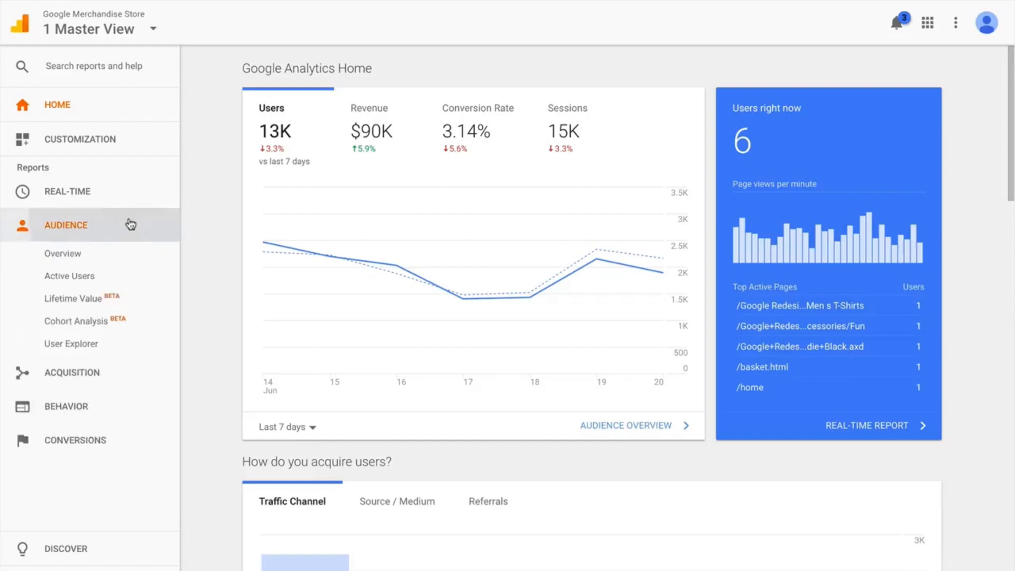
left_click(131, 224)
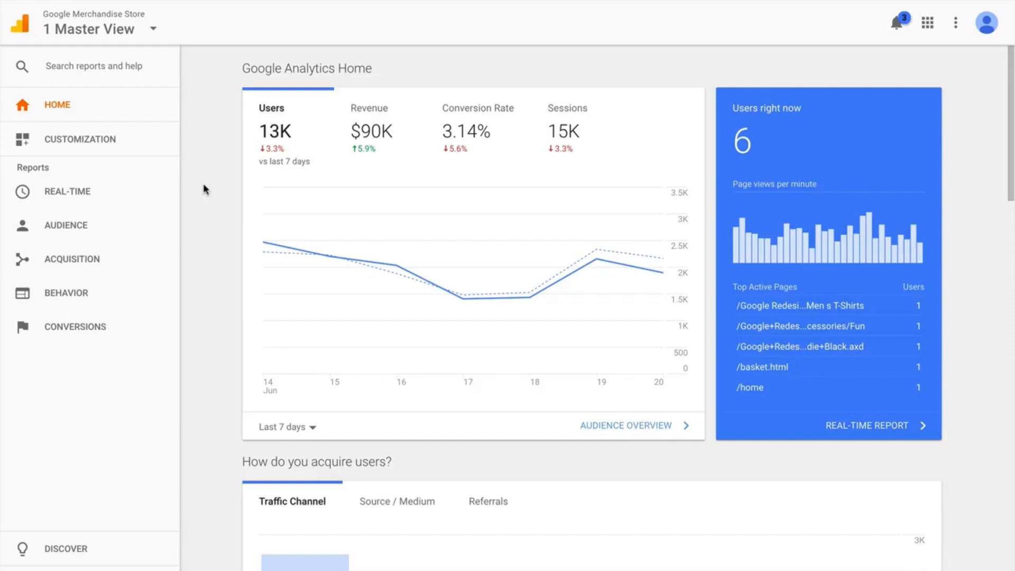
left_click(130, 223)
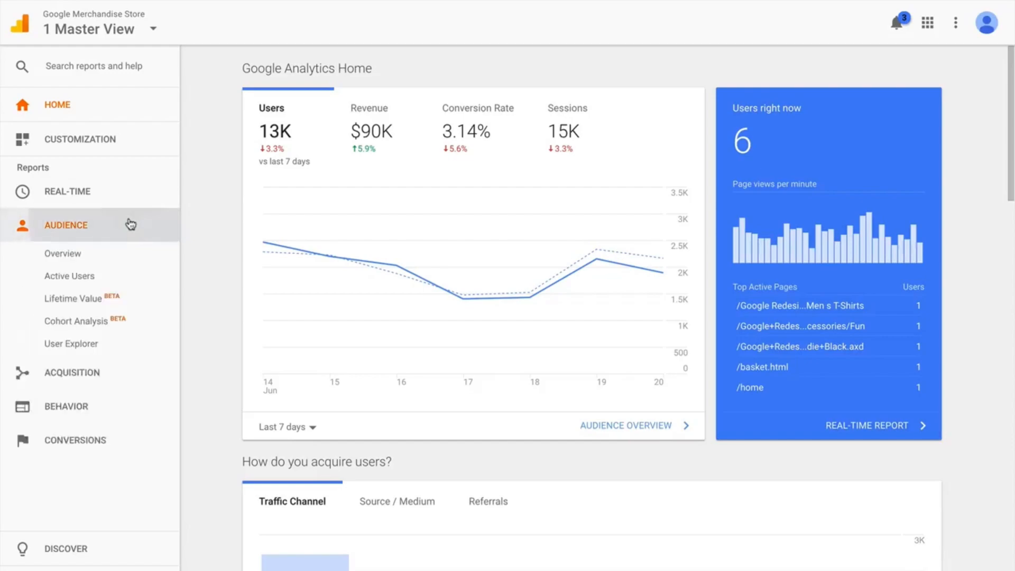
left_click(127, 223)
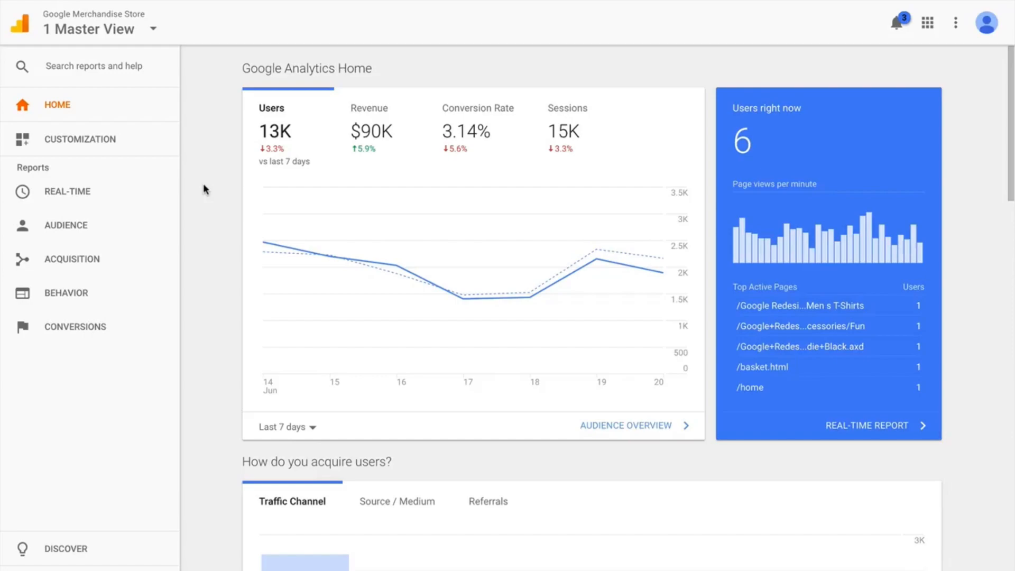
left_click(131, 225)
left_click(131, 225)
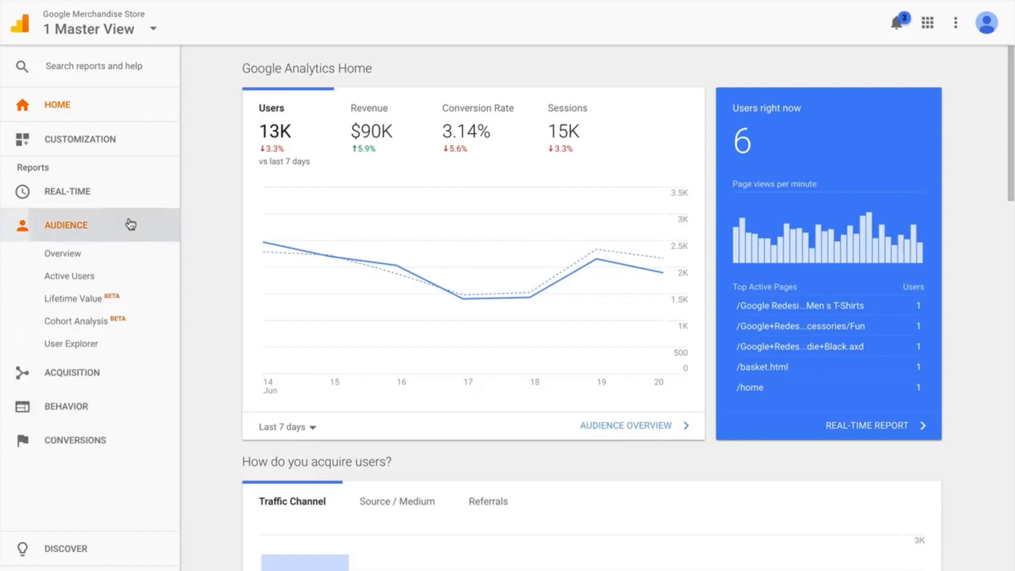
left_click(131, 224)
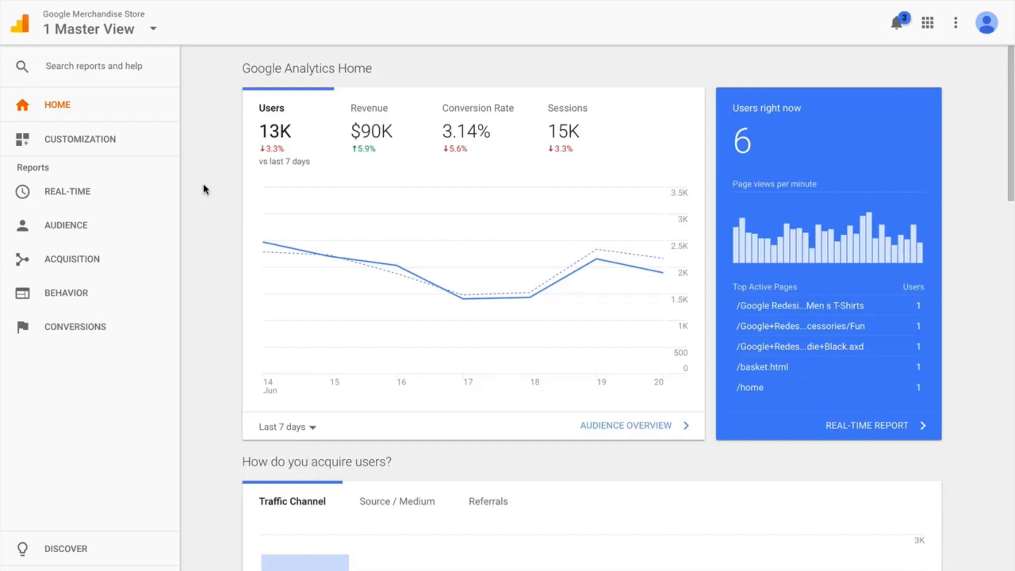
left_click(157, 203)
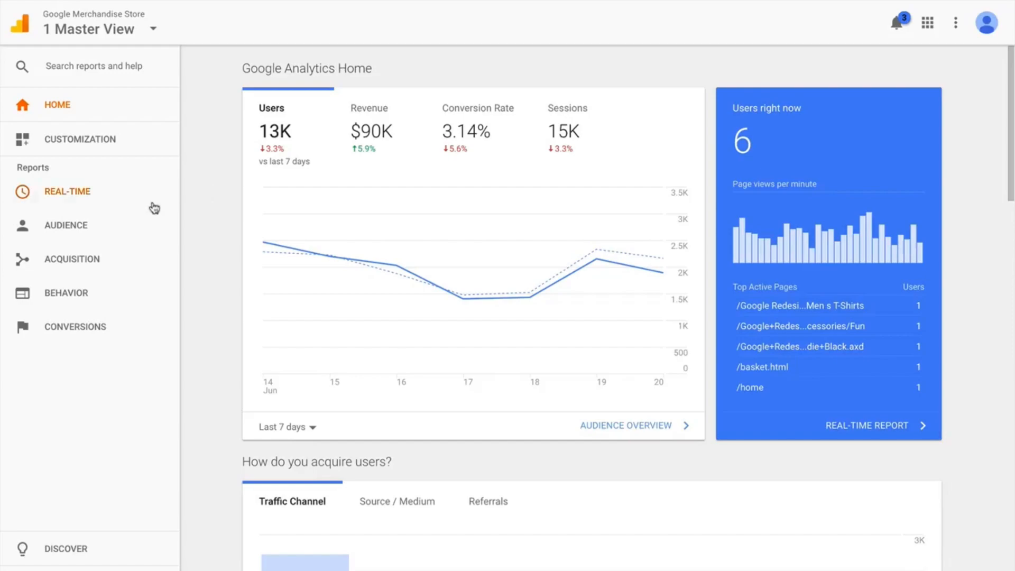
left_click(131, 224)
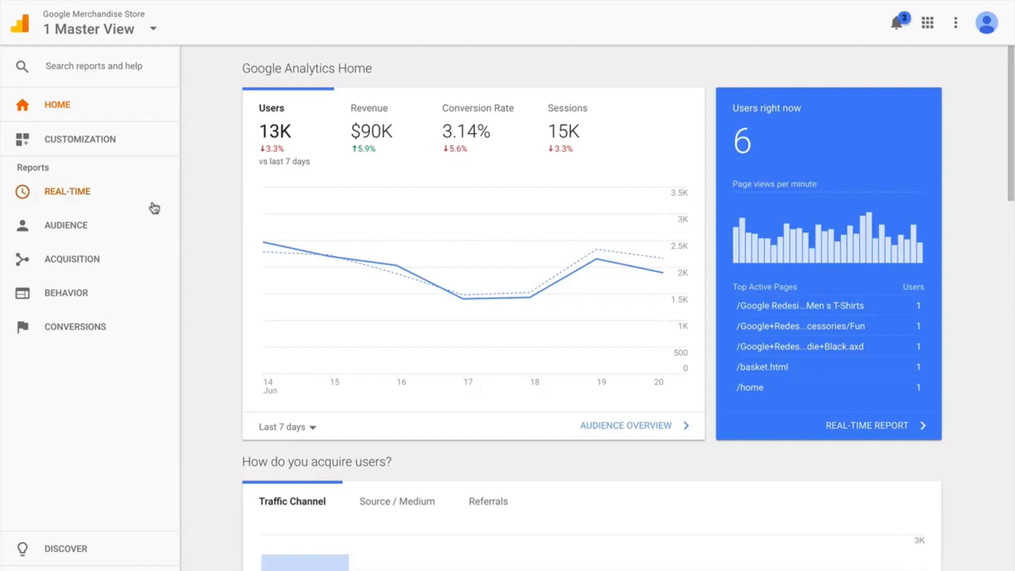
Step: Open the Audience Overview report
left_click(131, 225)
left_click(132, 224)
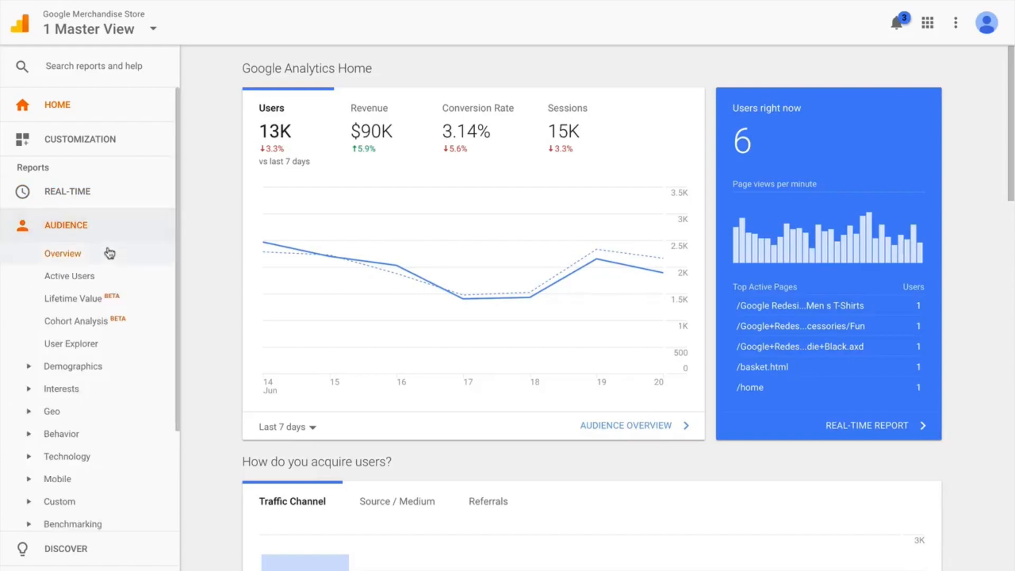
left_click(109, 253)
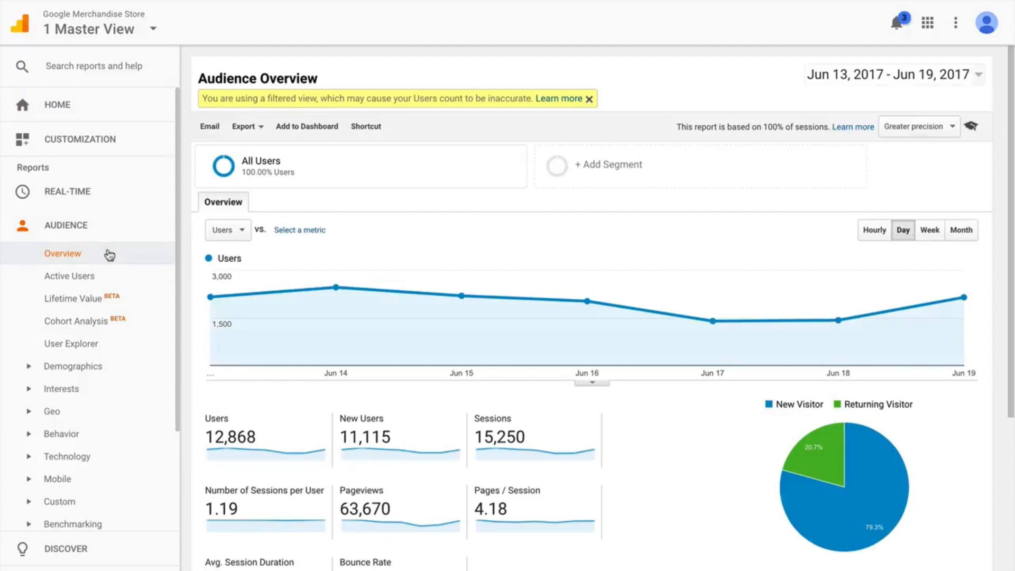
Step: Add the system segments Converters and Non-Converters to the Audience Overview report alongside All Users and apply them
mouse_move(247, 168)
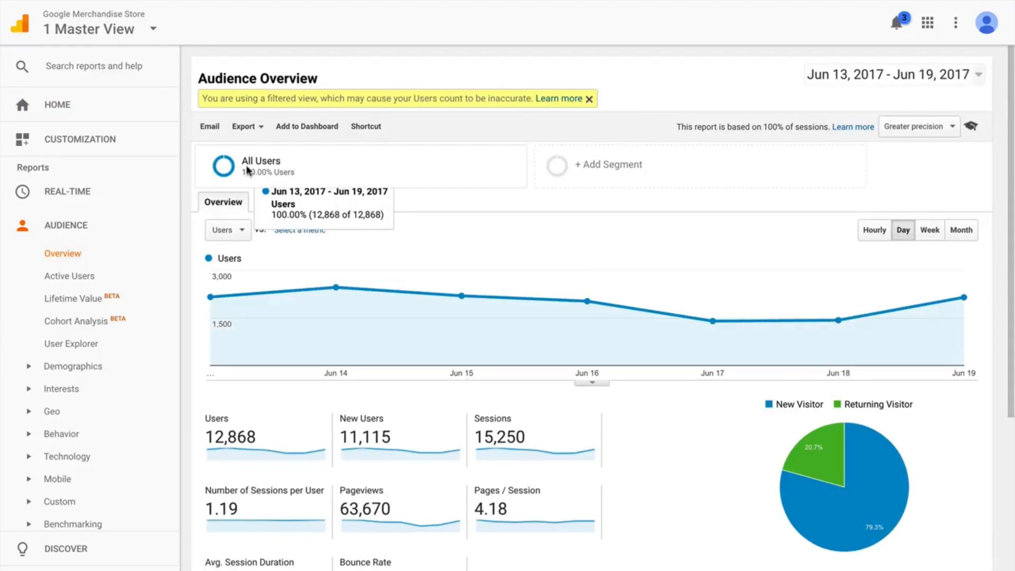
left_click(558, 172)
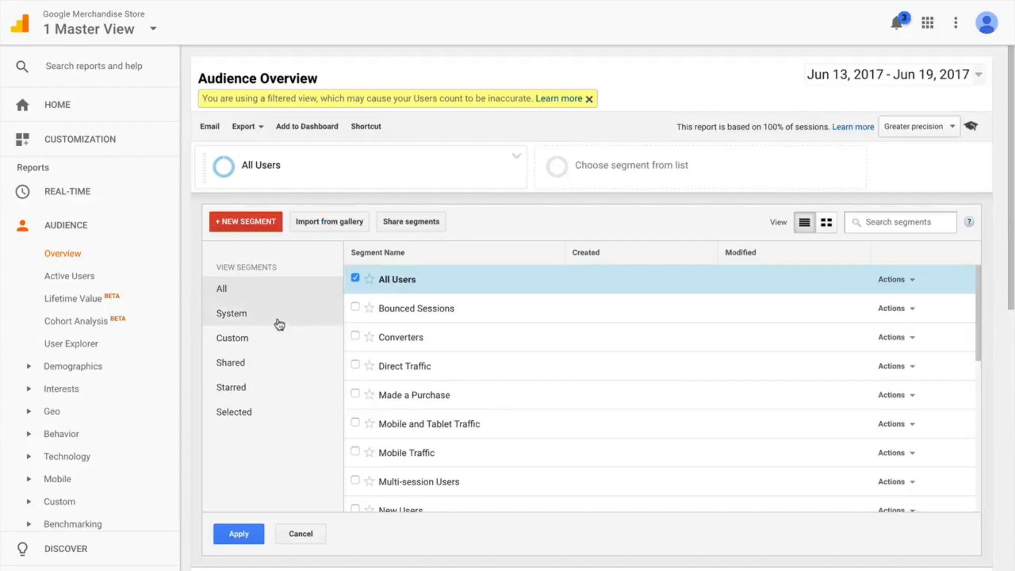
left_click(280, 321)
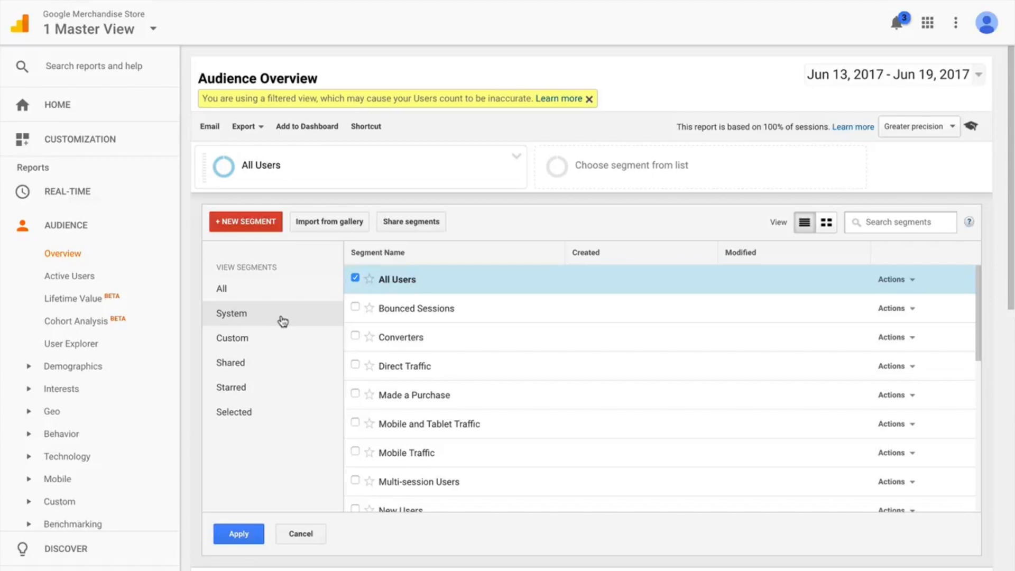
left_click(355, 336)
scroll(355, 341, "down", 4)
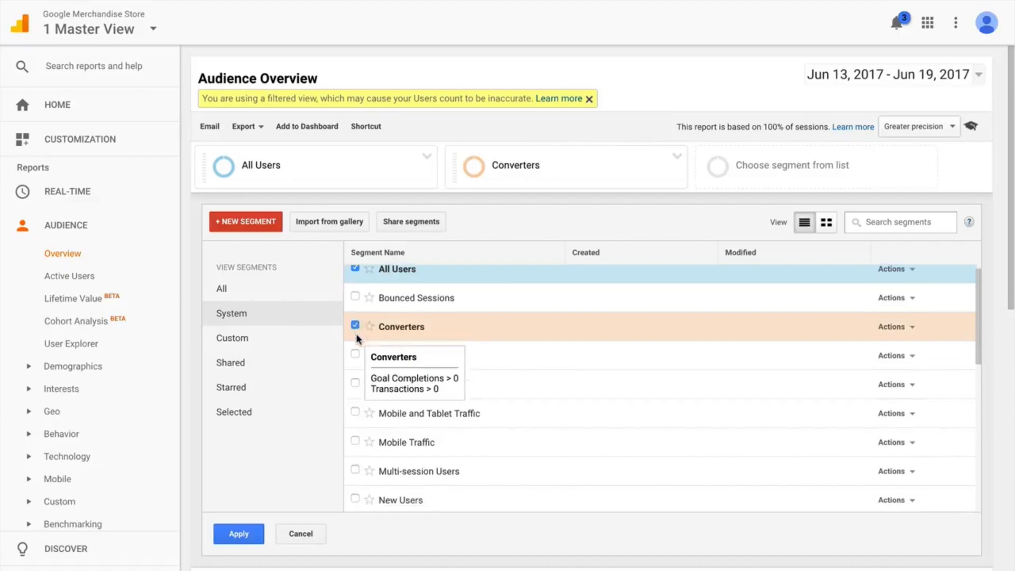
left_click(355, 372)
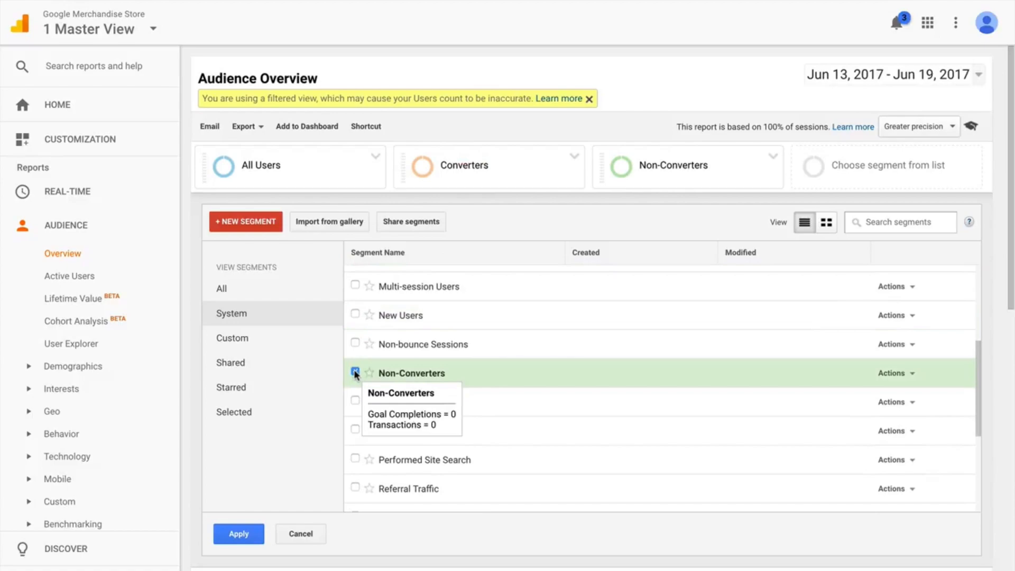
left_click(257, 539)
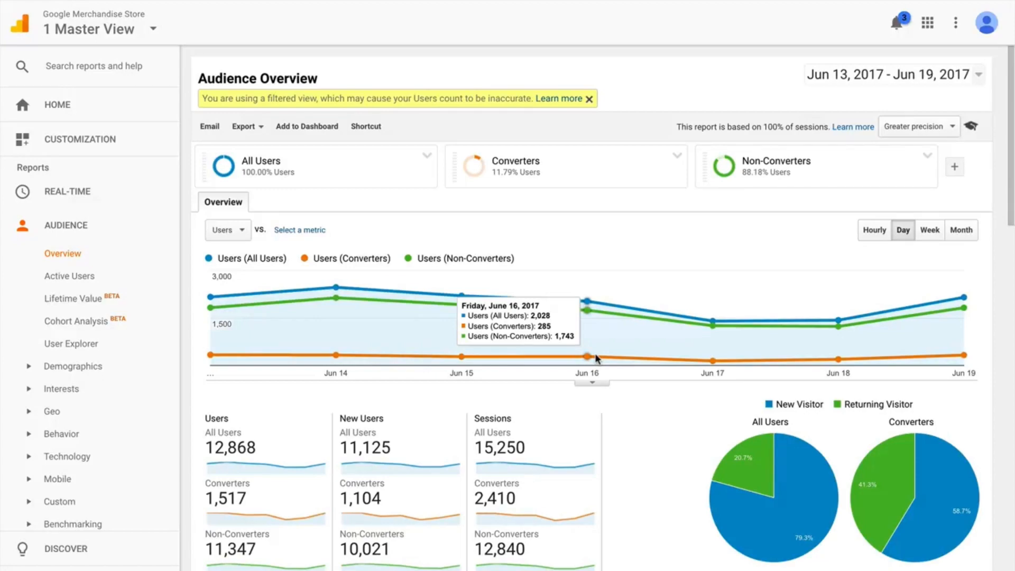
Step: Remove the Non-Converters and All Users segments from the Audience Overview report
left_click(927, 156)
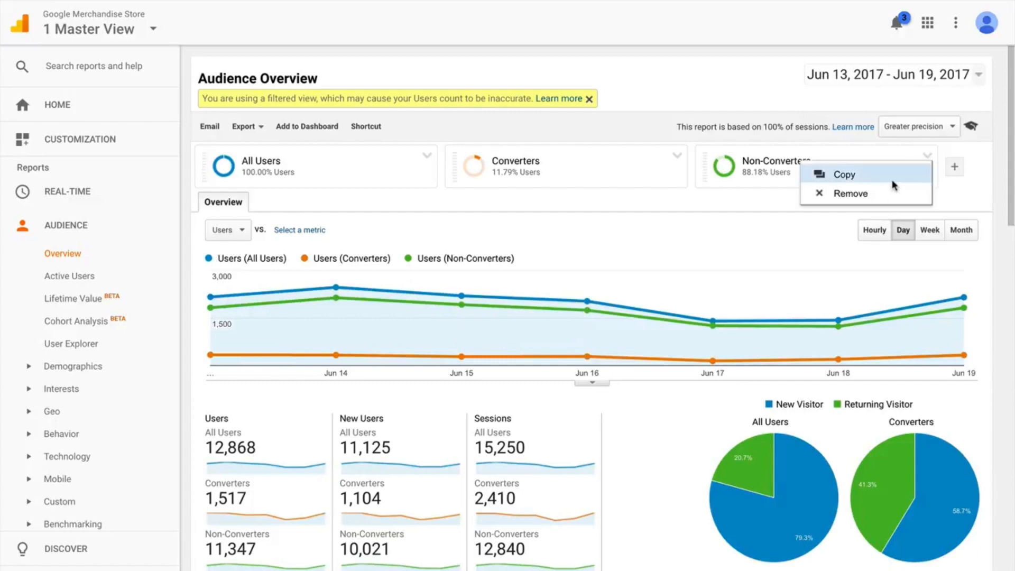
left_click(888, 193)
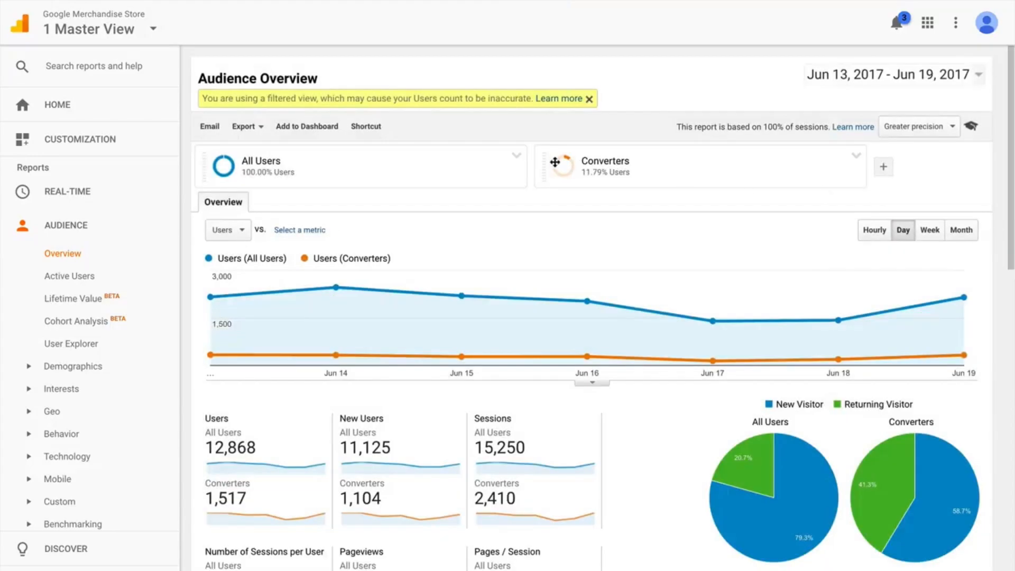
left_click(516, 156)
left_click(531, 194)
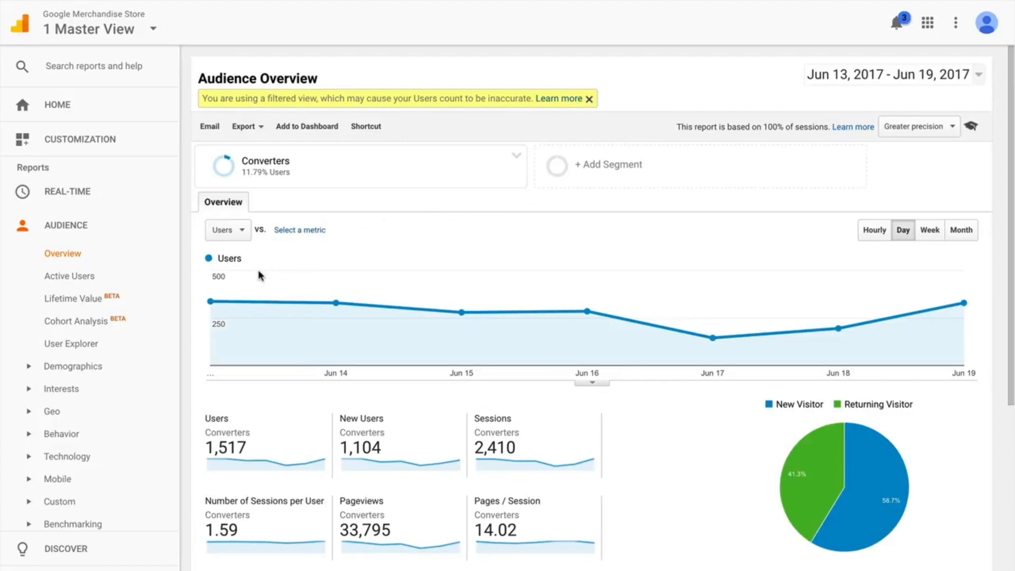
Step: Open the Channels report for all acquisition traffic and examine the channel table for the Converters segment
scroll(139, 304, "down", 3)
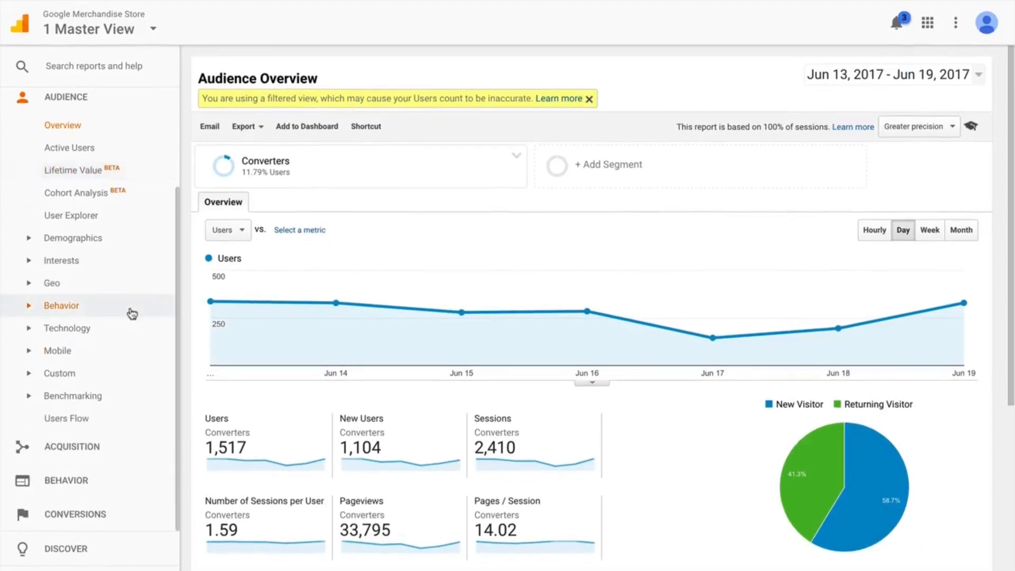
left_click(86, 448)
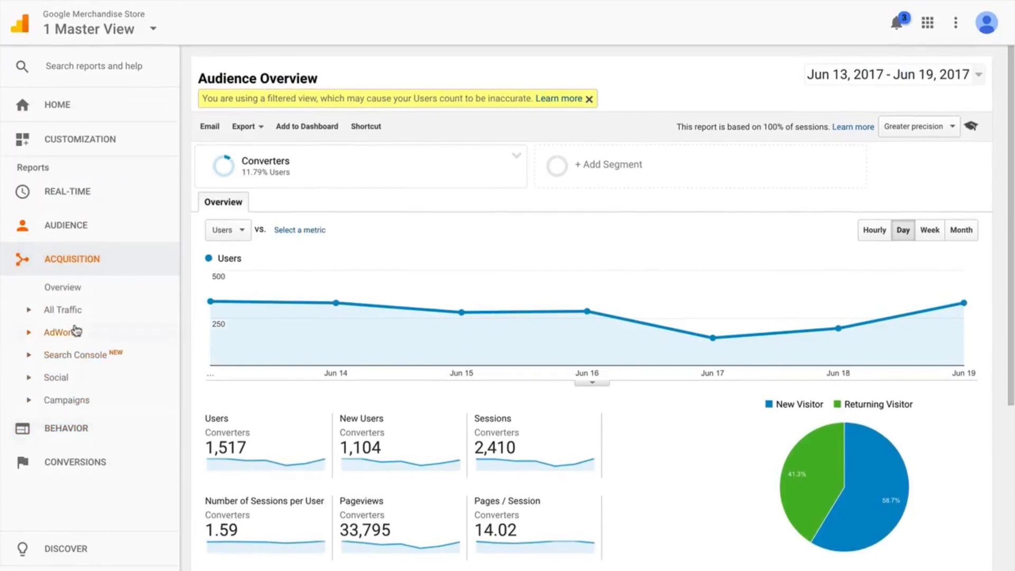
left_click(73, 311)
left_click(83, 333)
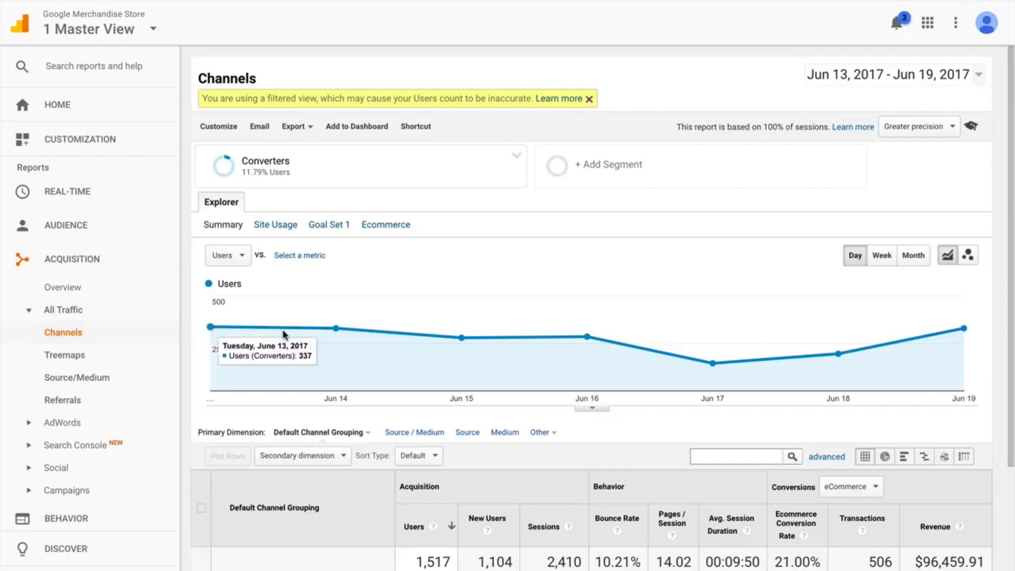
scroll(285, 330, "down", 5)
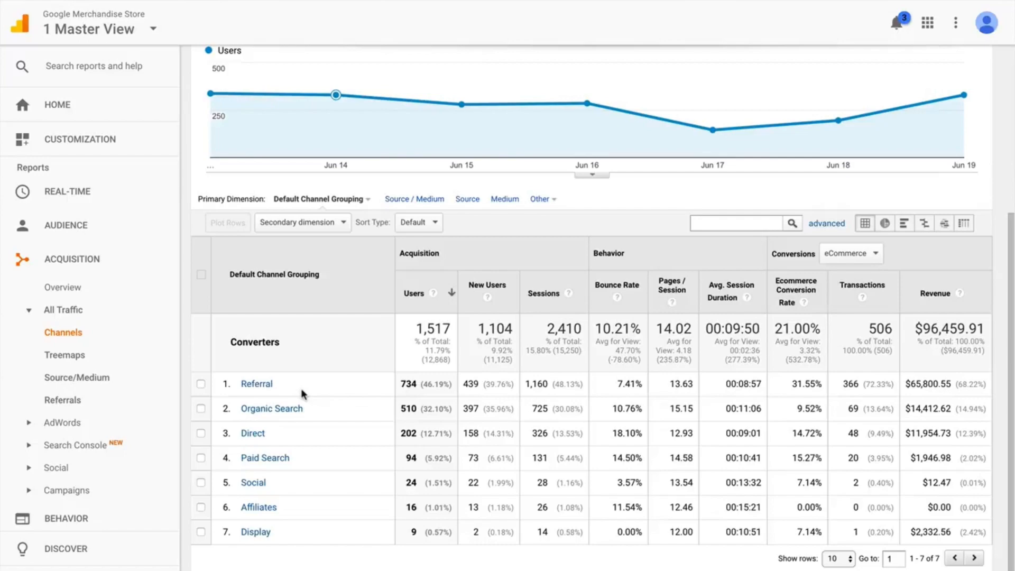
Step: Start a new custom segment, look at its Technology criteria and open its advanced Conditions
scroll(301, 387, "up", 3)
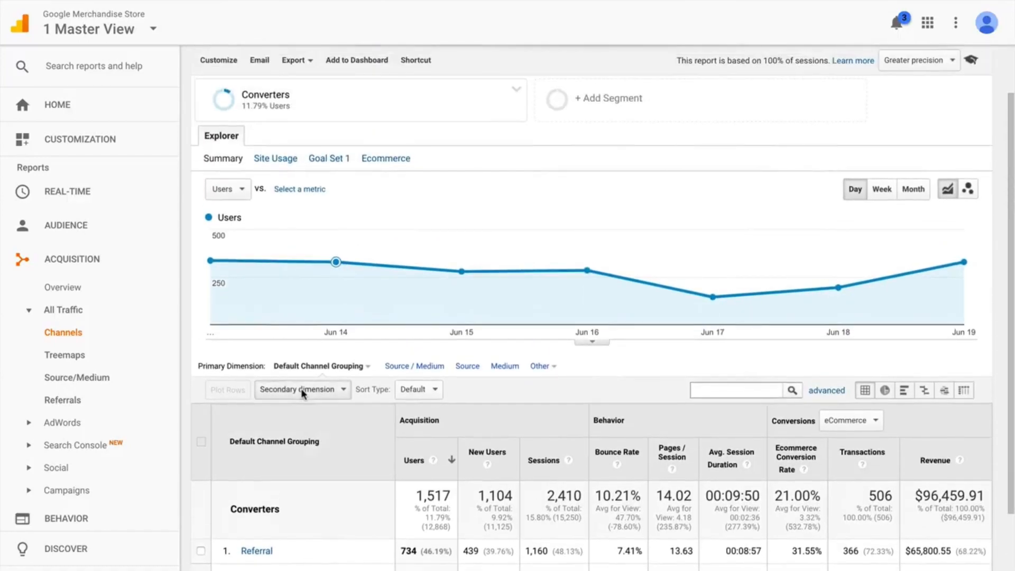
left_click(616, 91)
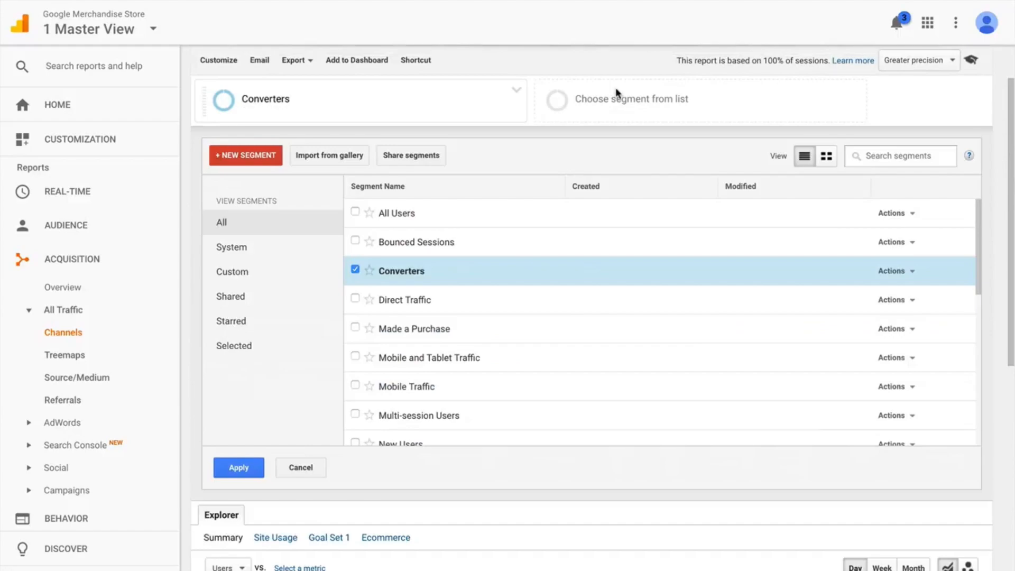
left_click(266, 161)
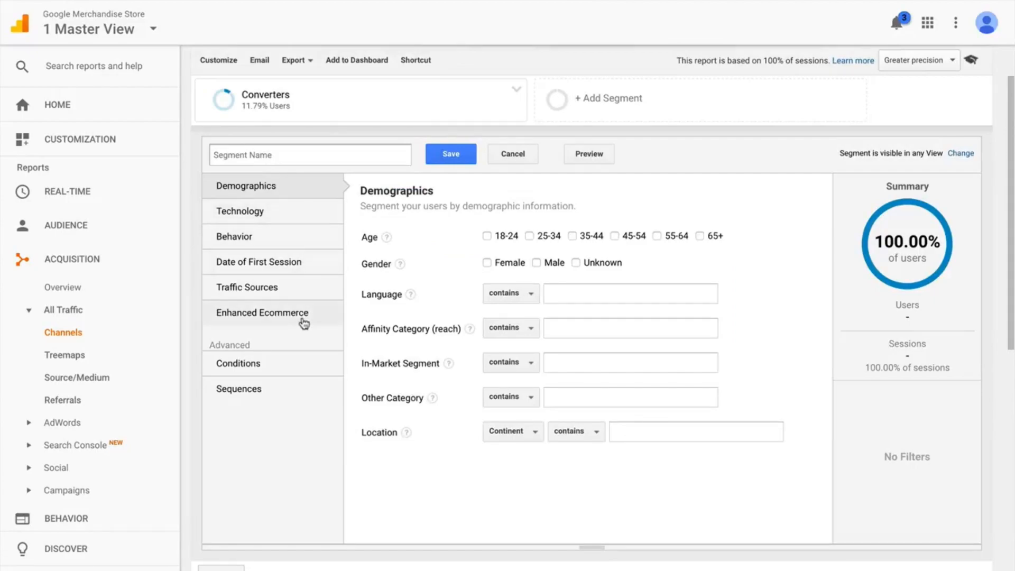
left_click(296, 209)
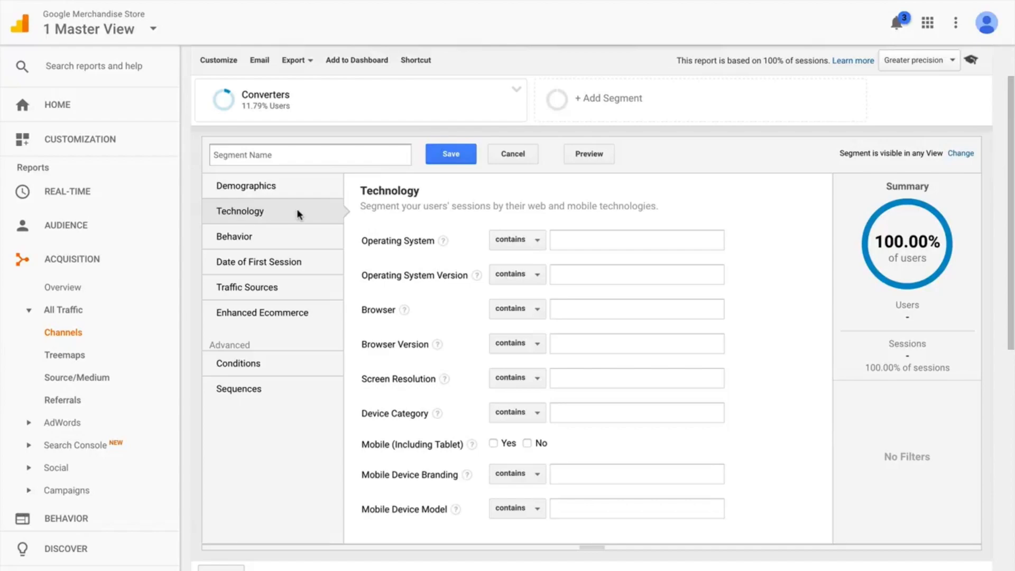
left_click(292, 363)
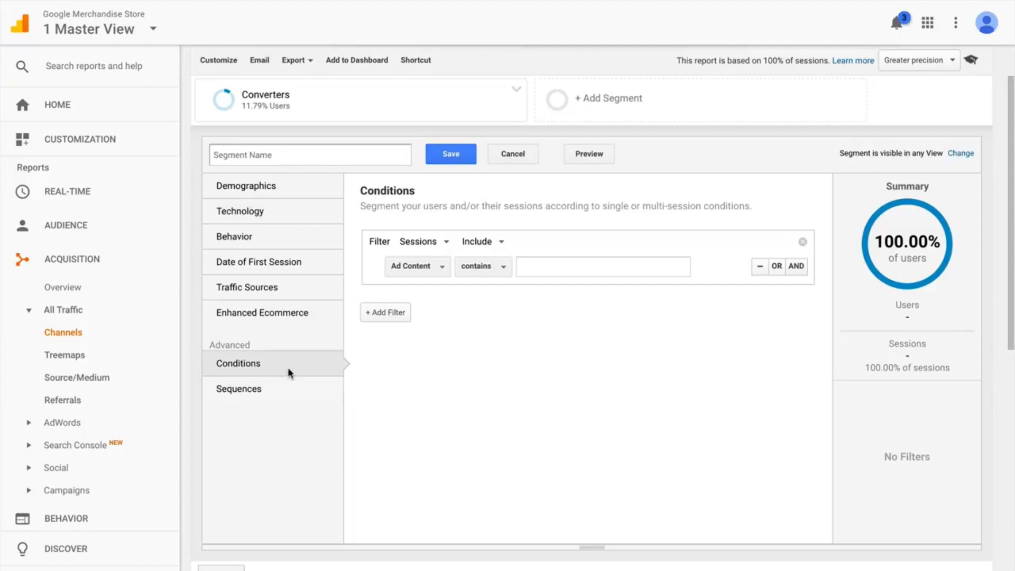
Step: Scope the segment's condition filter to users and include those whose Device Category contains "mobile"
left_click(424, 243)
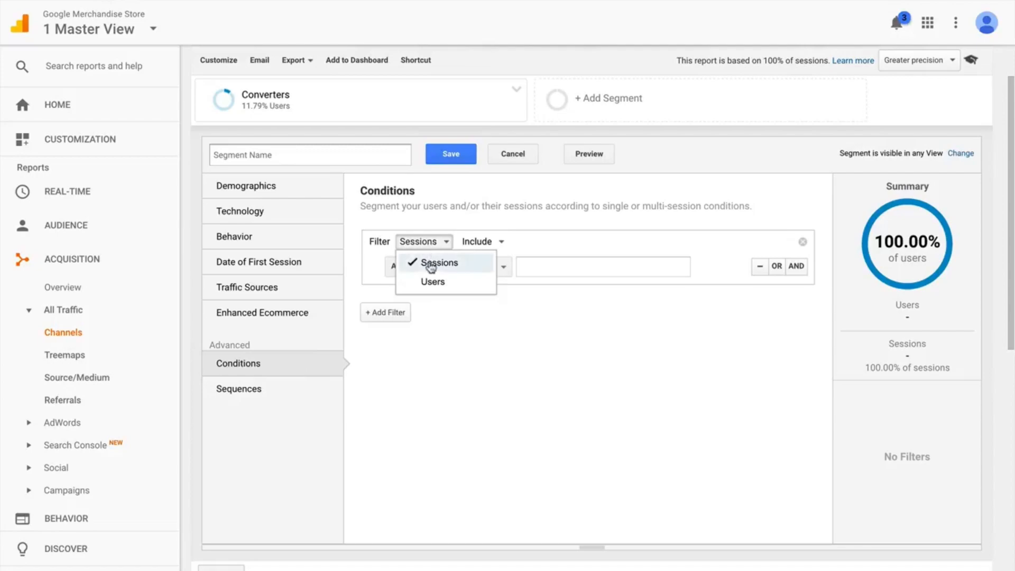
left_click(430, 282)
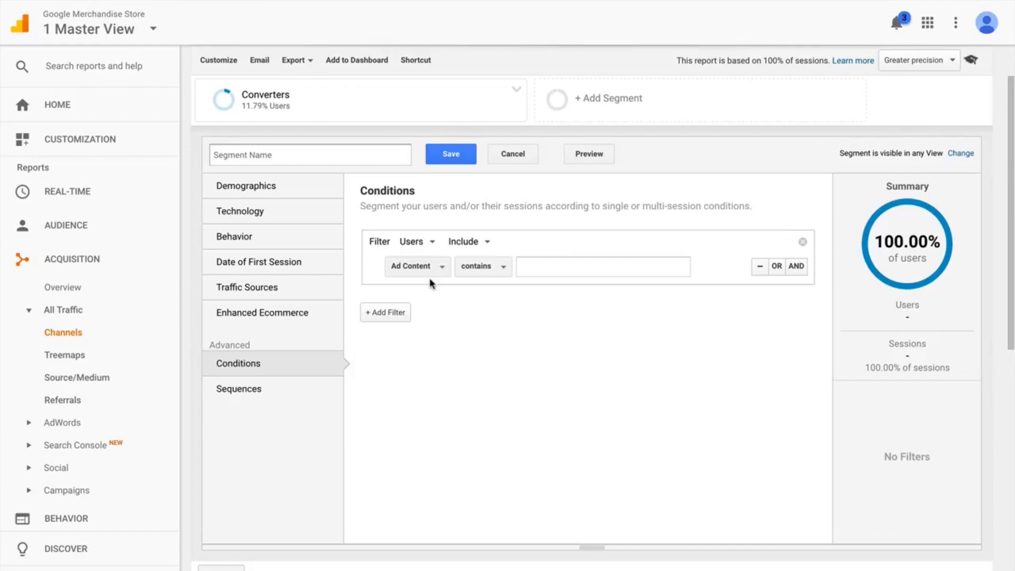
left_click(429, 275)
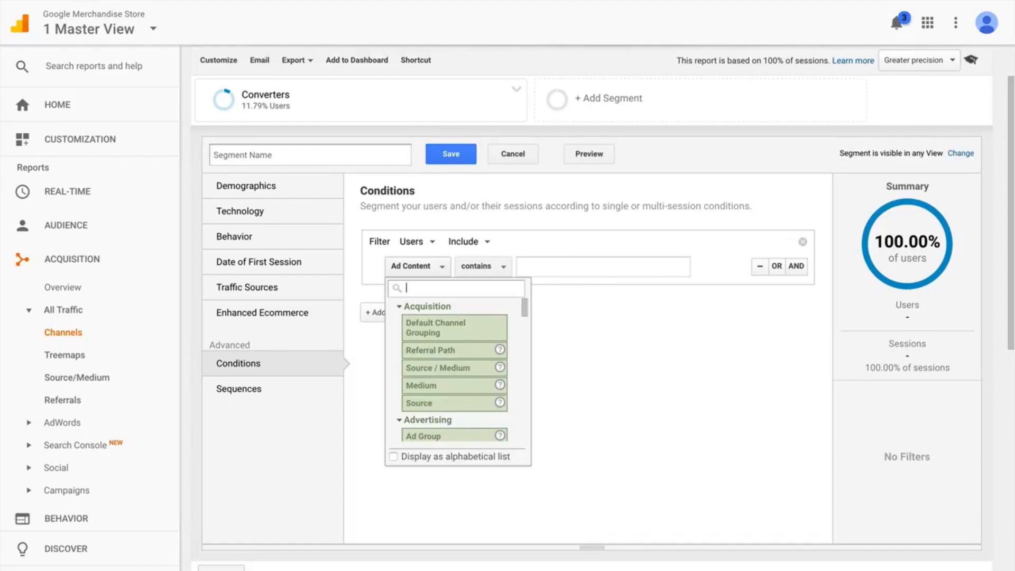
type("devic")
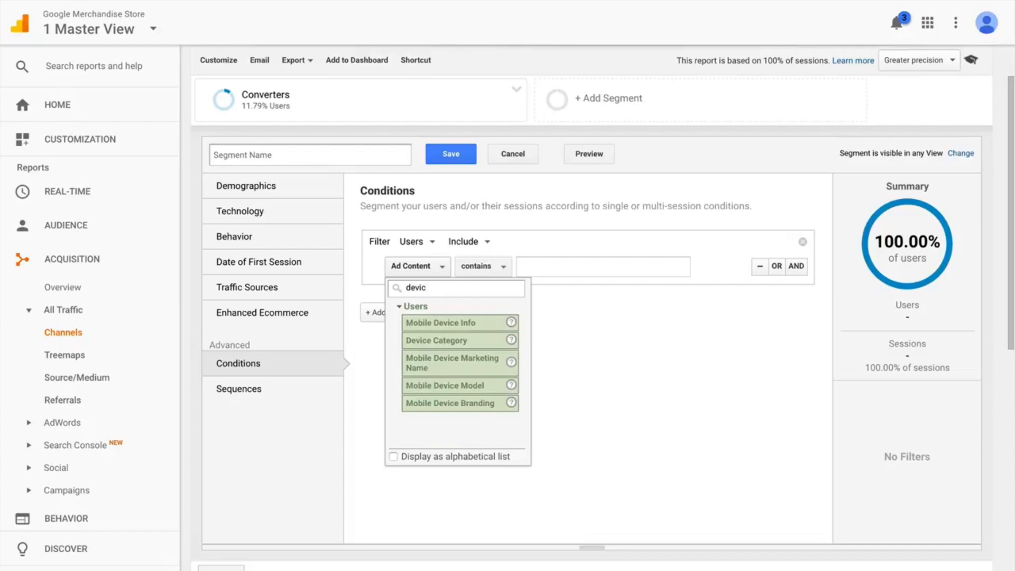
left_click(457, 340)
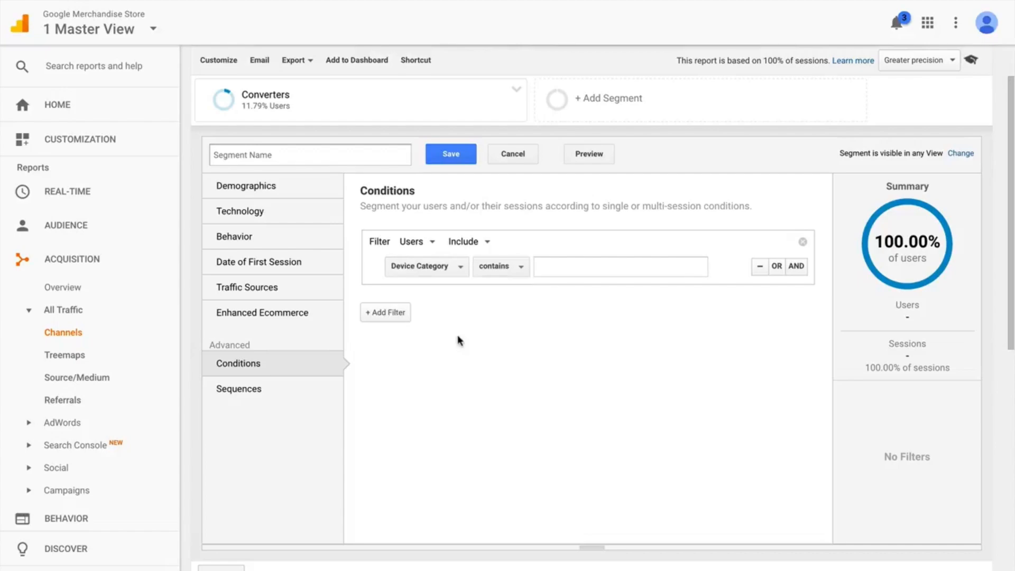
left_click(548, 267)
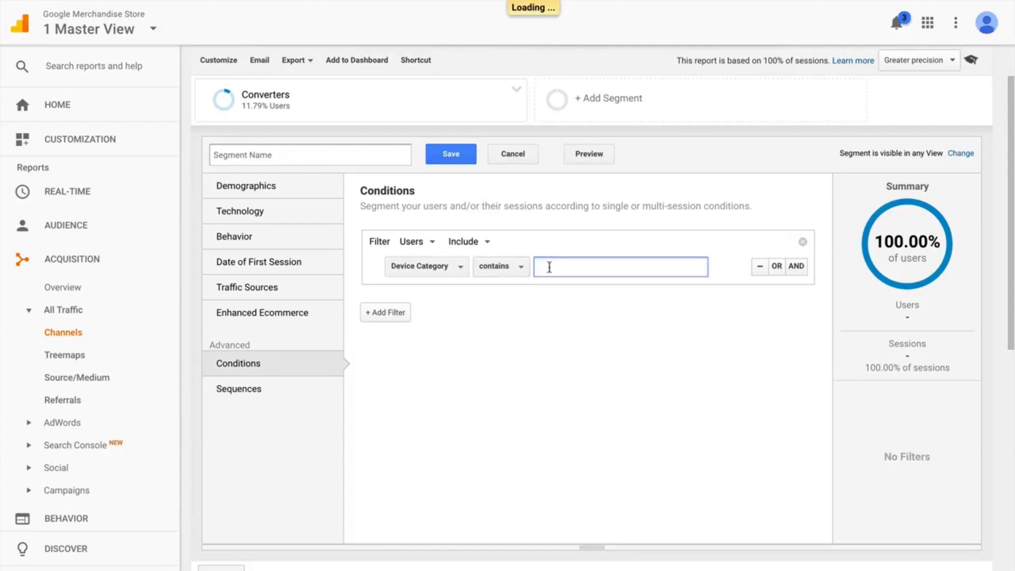
type("m")
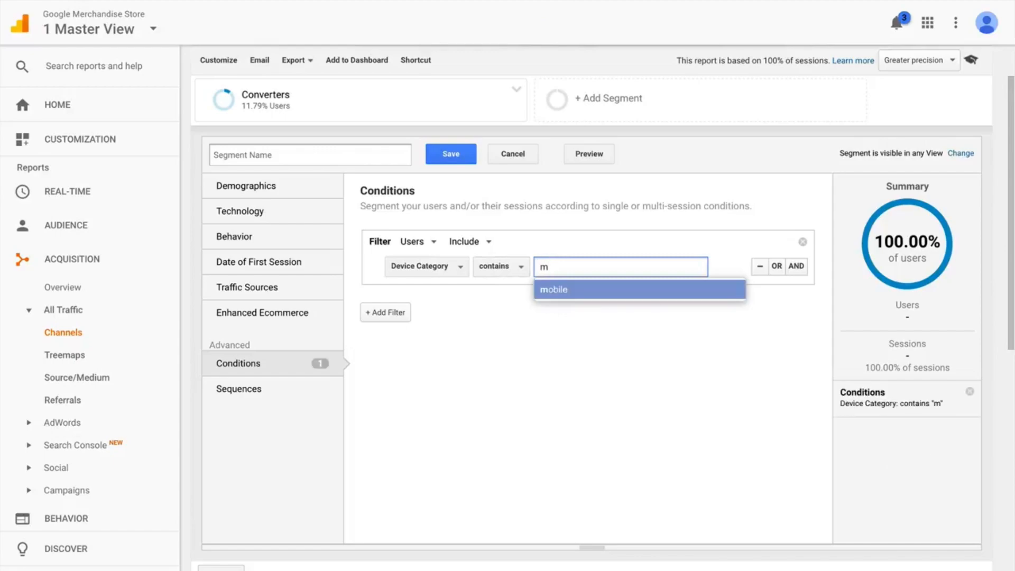
left_click(577, 290)
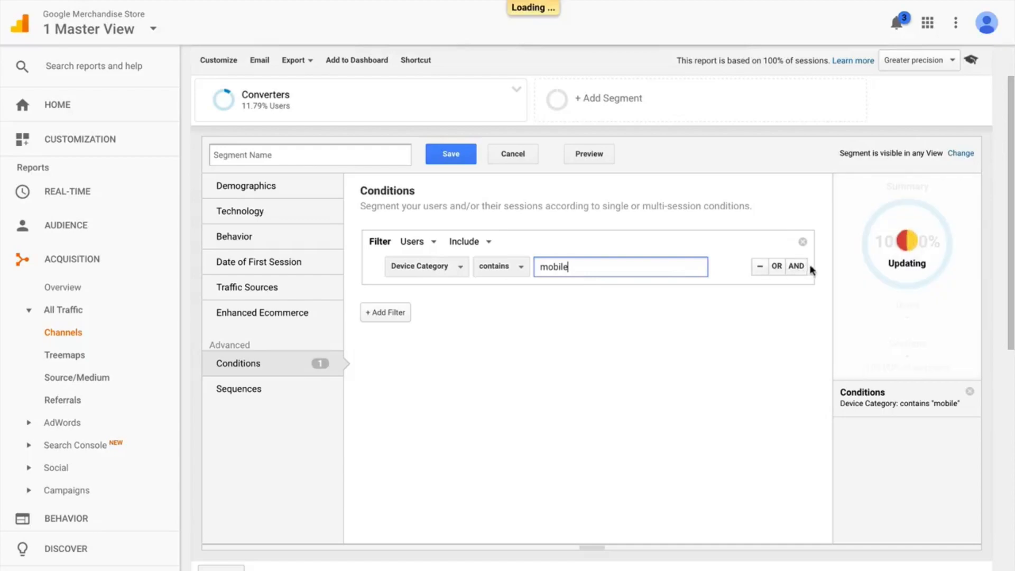
Step: Add an AND condition to the filter requiring Goal Completions per user ≥ 1
left_click(796, 265)
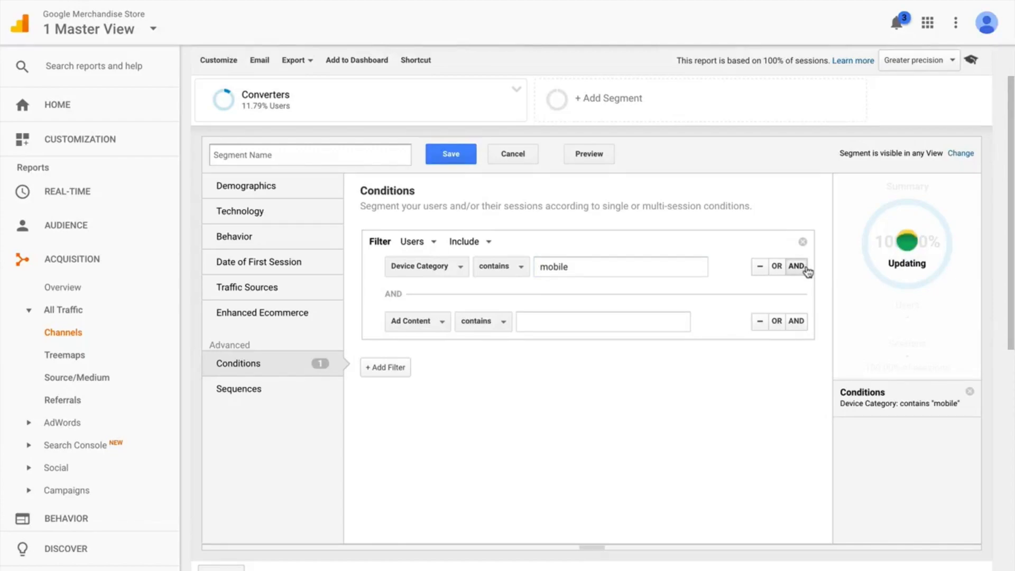
left_click(442, 323)
type("goal com")
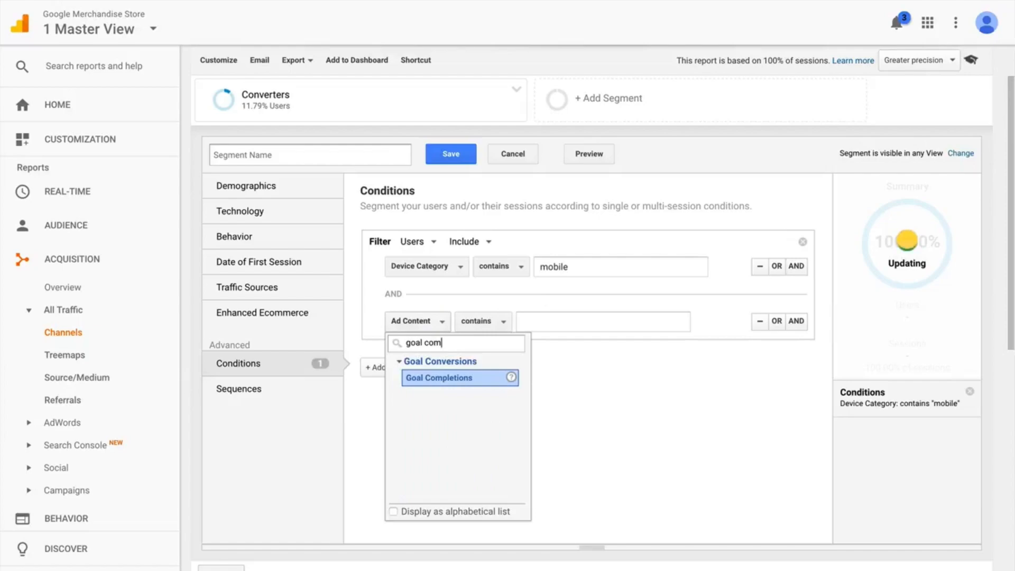
left_click(448, 379)
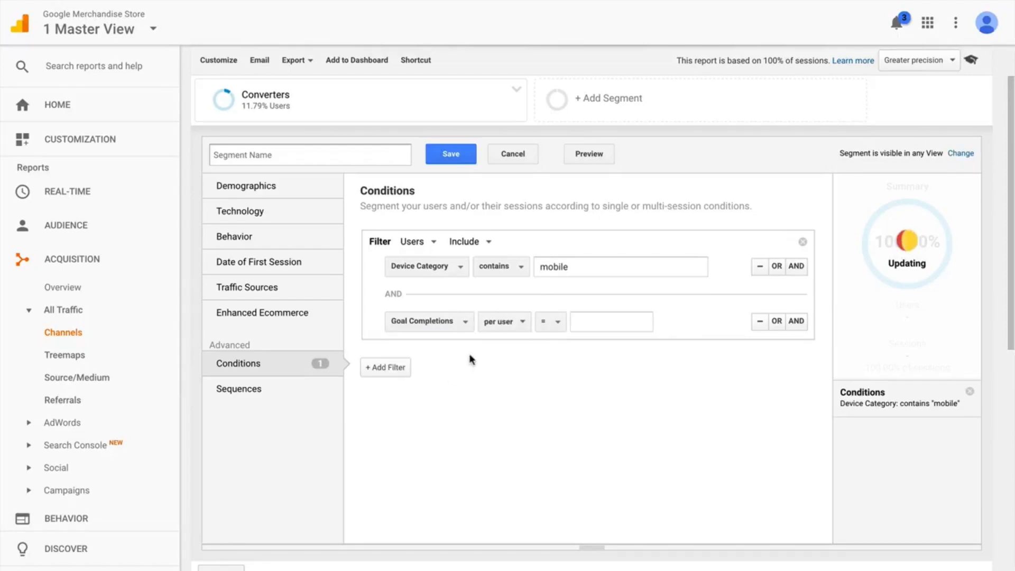
left_click(554, 323)
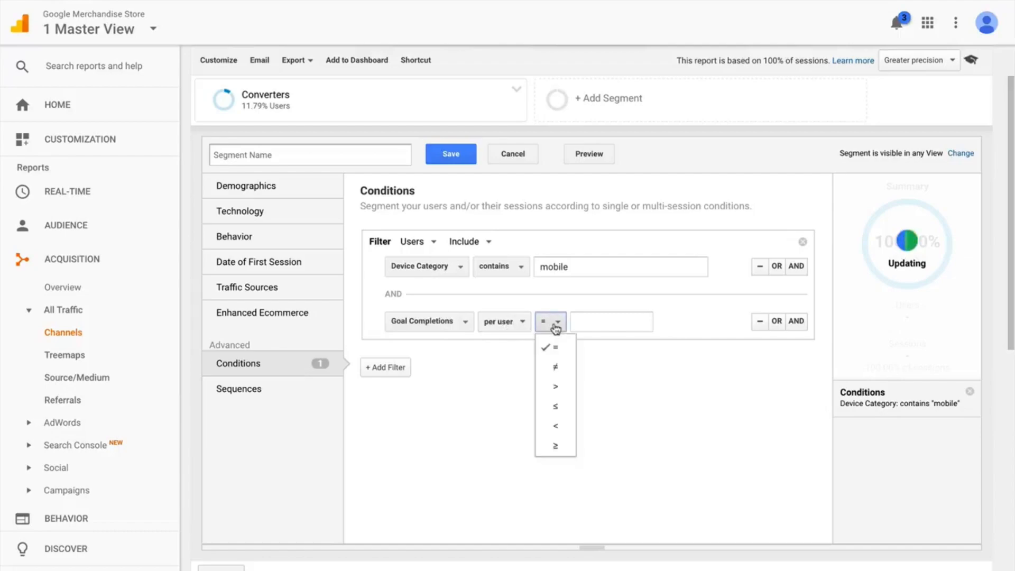
left_click(556, 439)
left_click(591, 321)
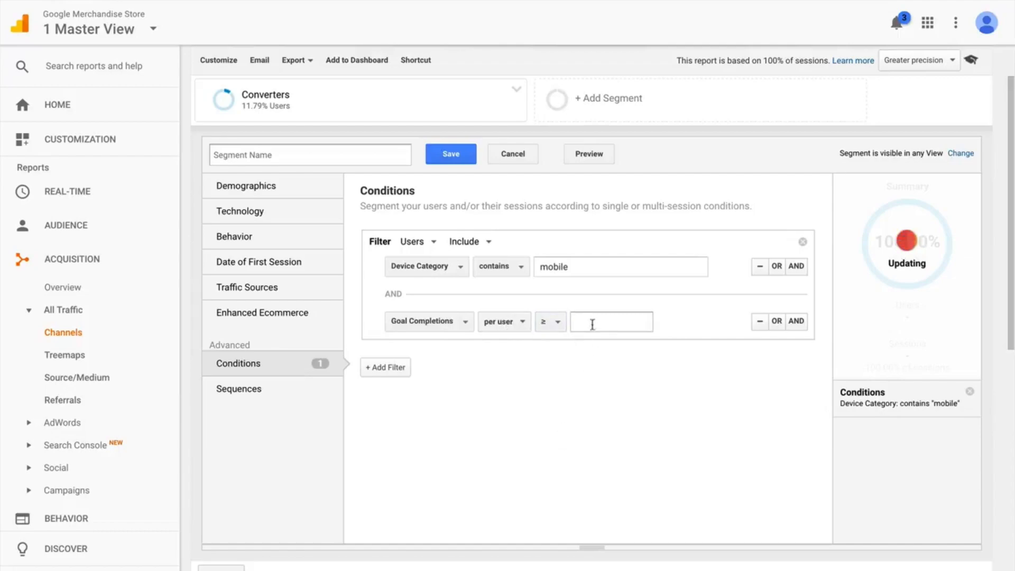
type("1")
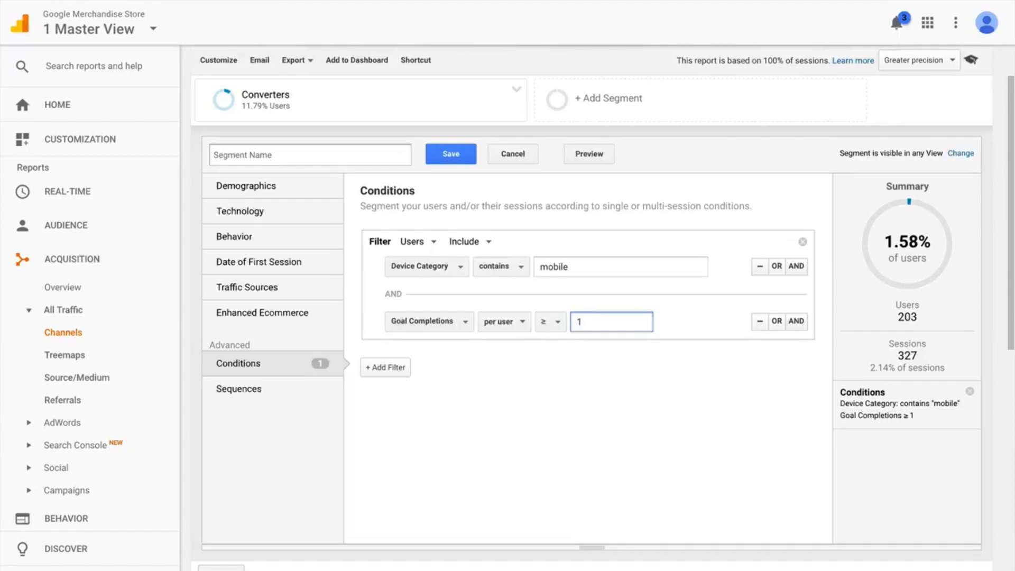
Step: Name the segment "Mobile Device Conversions" and save it to the Channels report
left_click(243, 155)
type("Mobile Device Conversions")
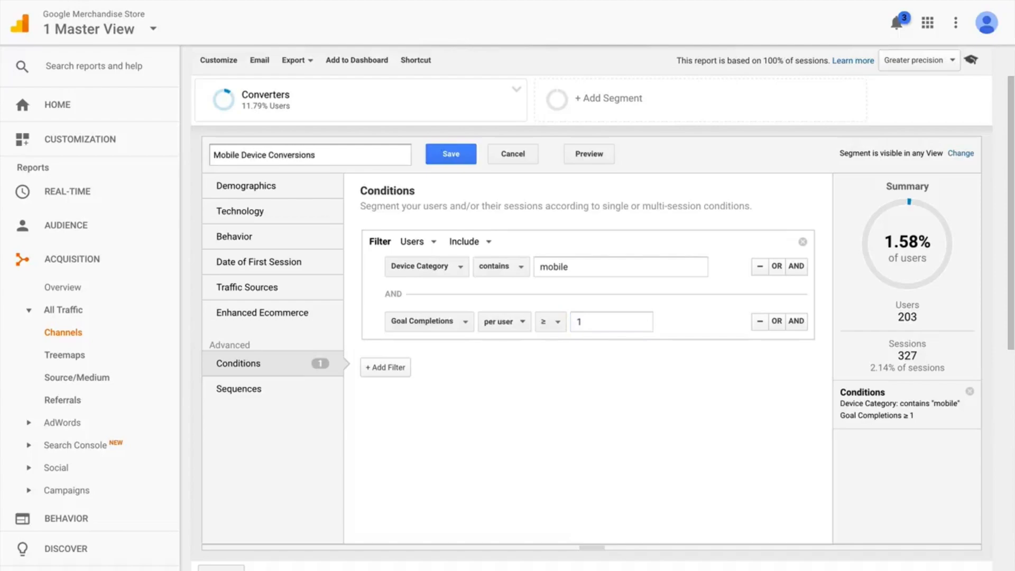
left_click(439, 155)
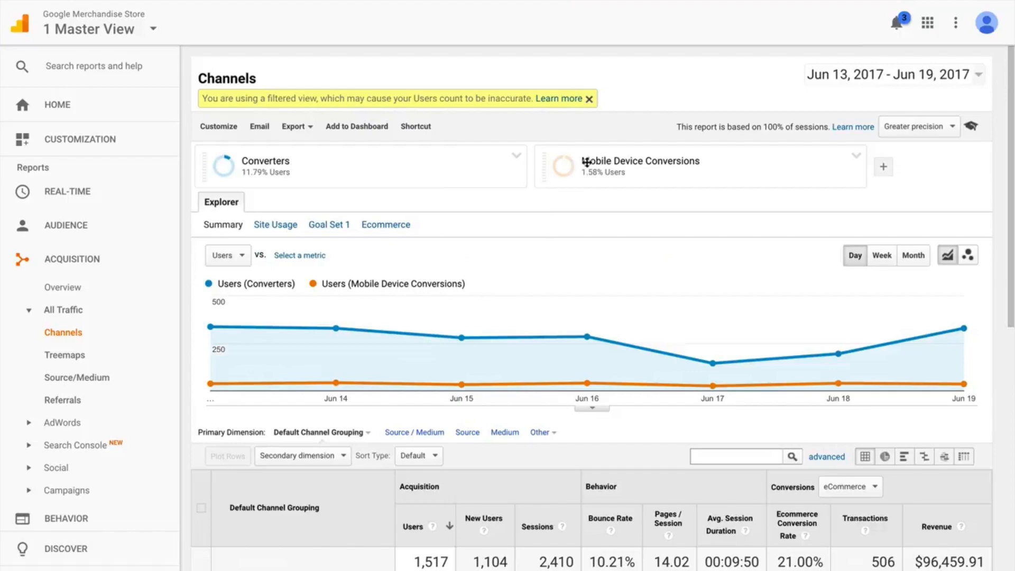
mouse_move(570, 171)
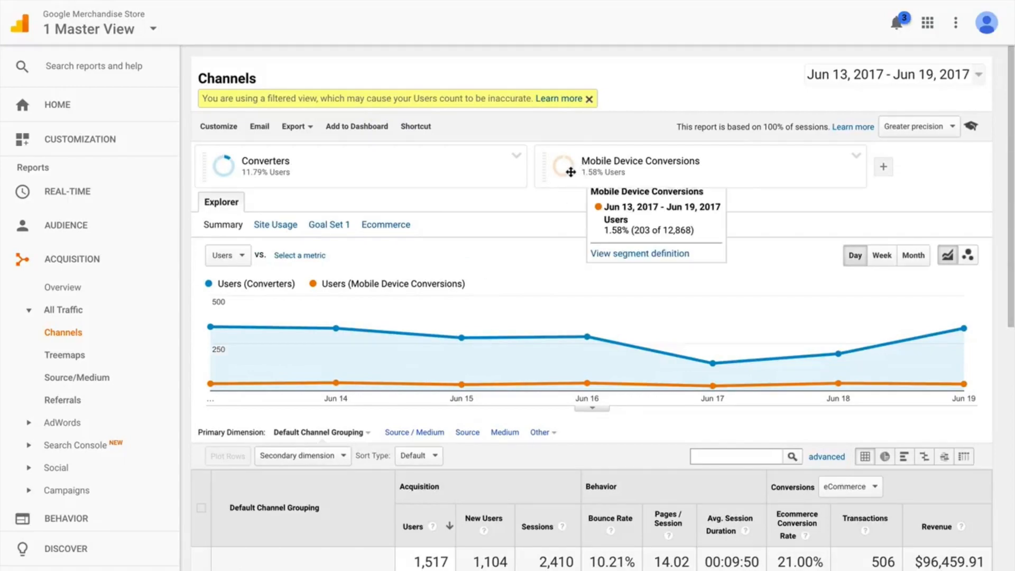